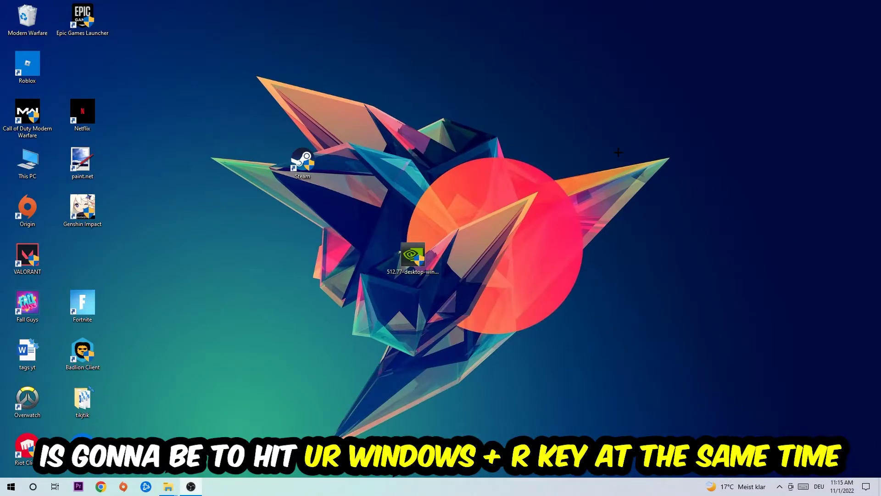
# Step: Launch cmd from the Run dialog and maximize the Command Prompt window
pyautogui.press('super+r')
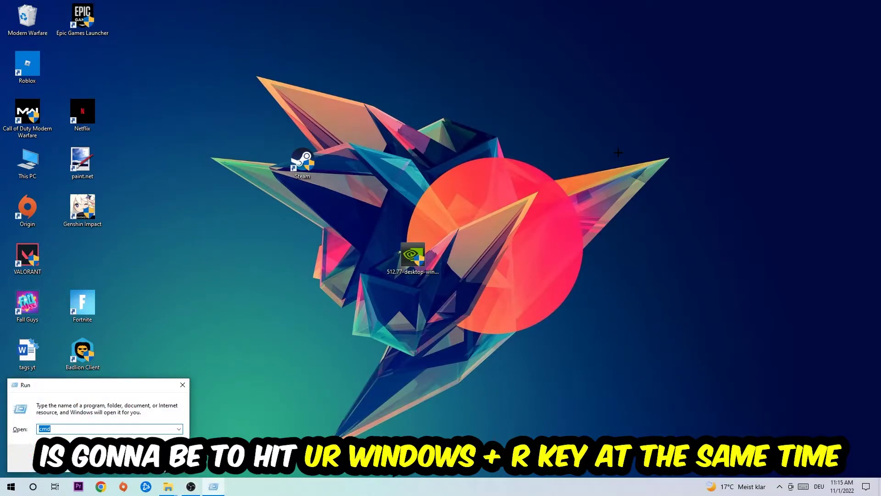
pyautogui.moveTo(86, 387); pyautogui.dragTo(342, 154)
pyautogui.click(302, 201)
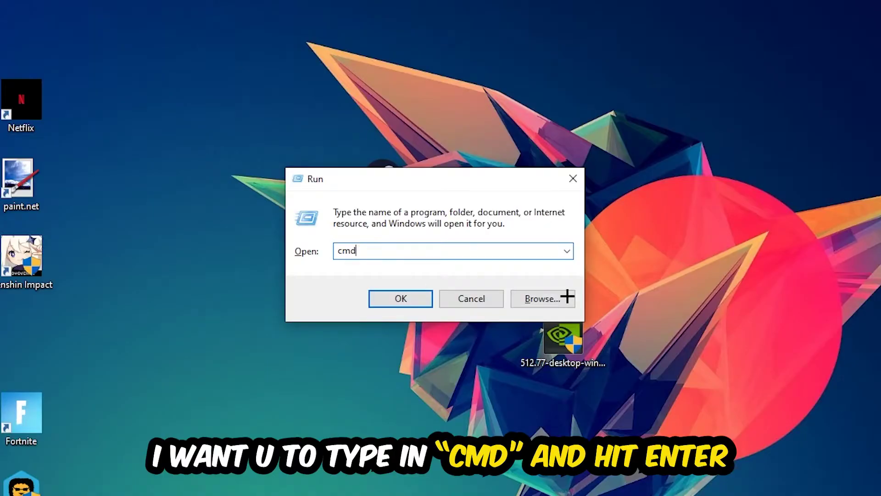
pyautogui.click(411, 308)
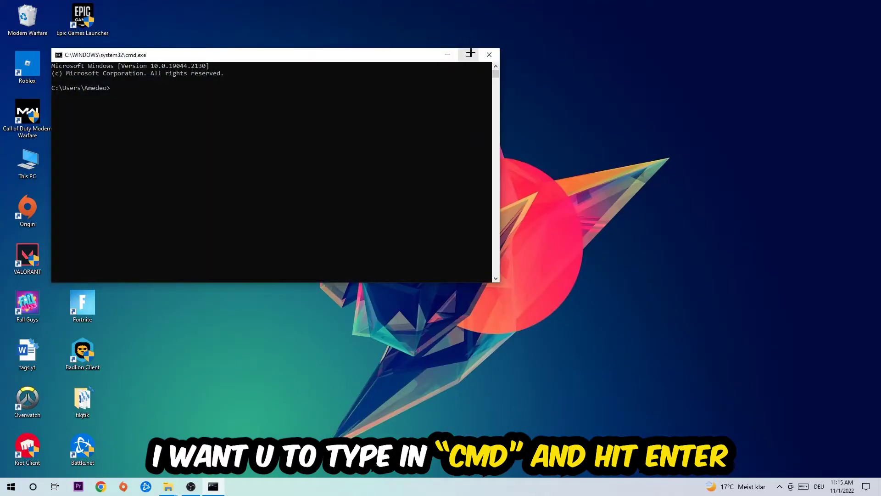
pyautogui.click(470, 53)
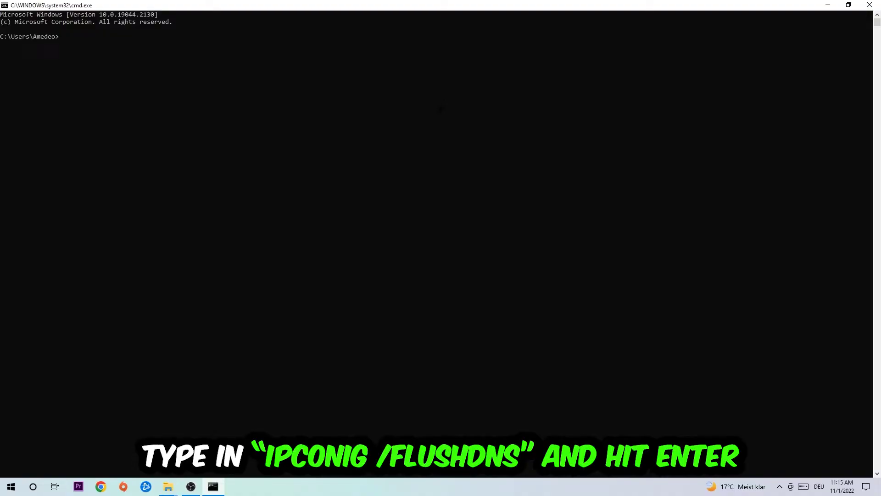
pyautogui.write('i')
pyautogui.write('pconf')
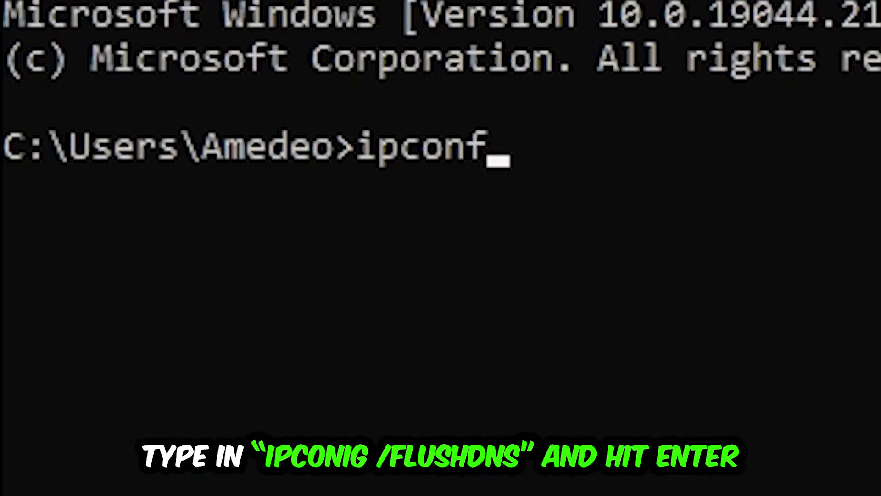
pyautogui.write('ig /fl')
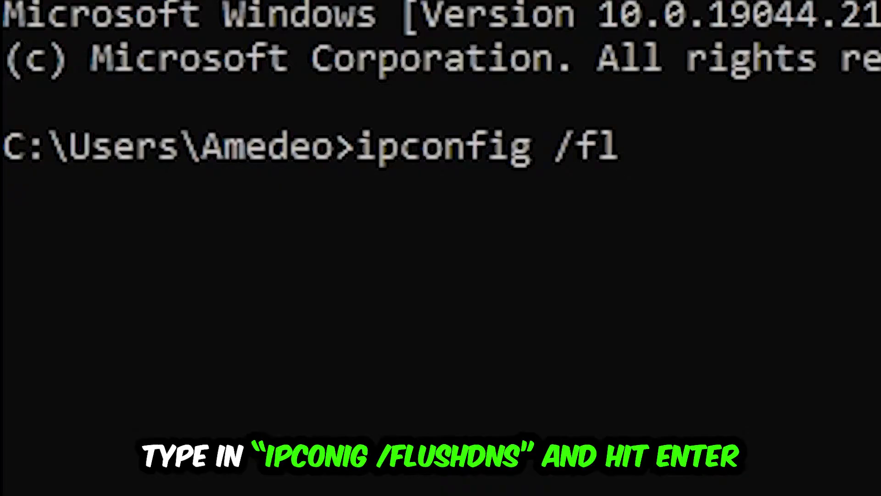
pyautogui.write('ushdns')
# Step: Run ipconfig /flushdns, then close the Command Prompt window
pyautogui.press('Return')
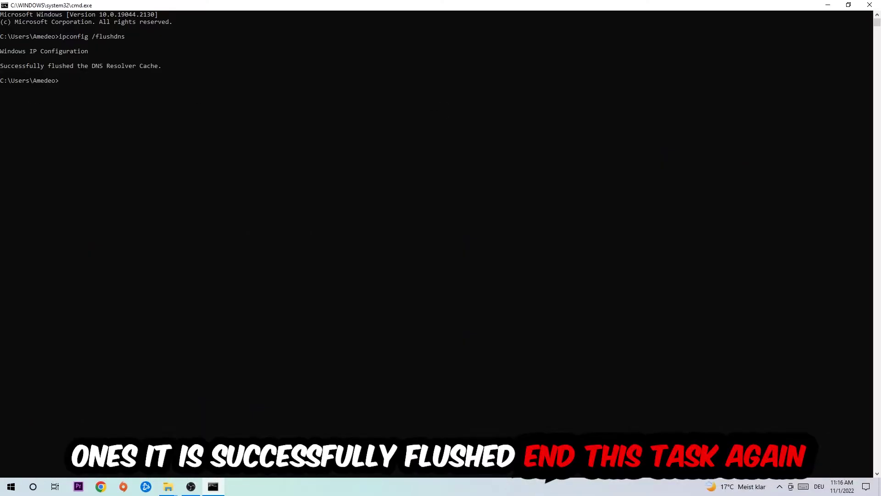
pyautogui.click(870, 5)
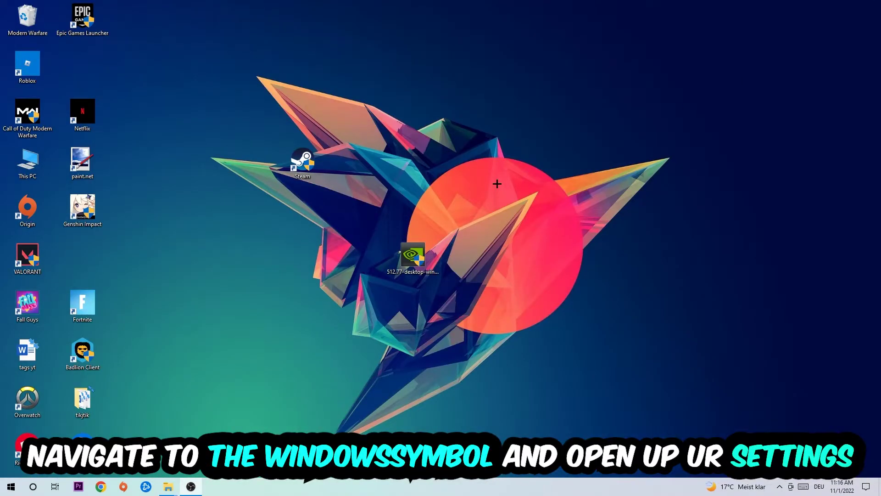
# Step: Go from Start through Settings and Network & Internet to the Network and Sharing Center
pyautogui.click(11, 487)
pyautogui.click(41, 389)
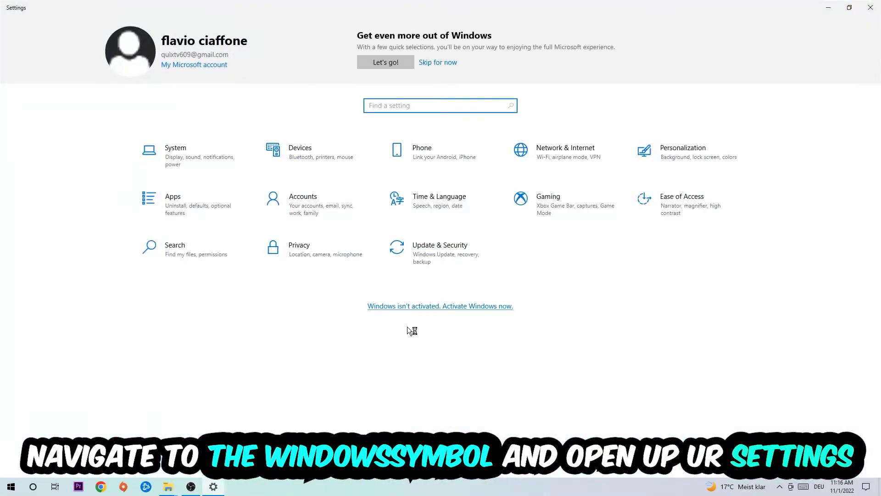
pyautogui.click(567, 157)
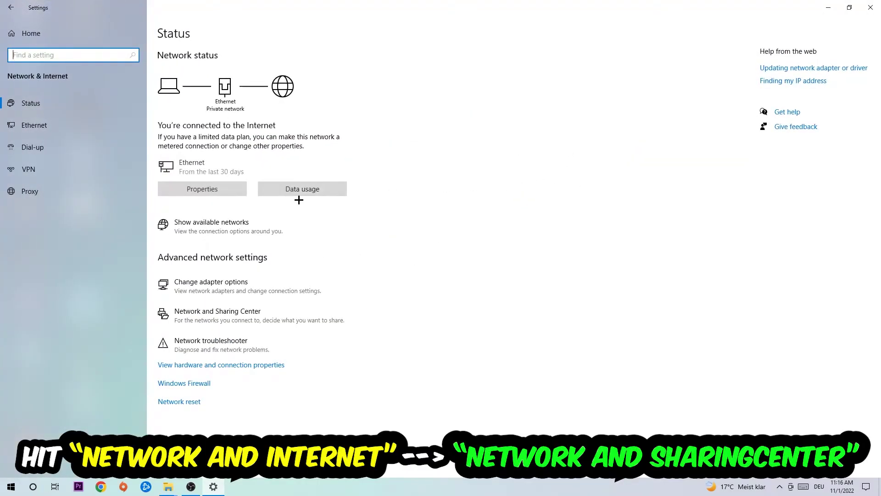
pyautogui.click(207, 311)
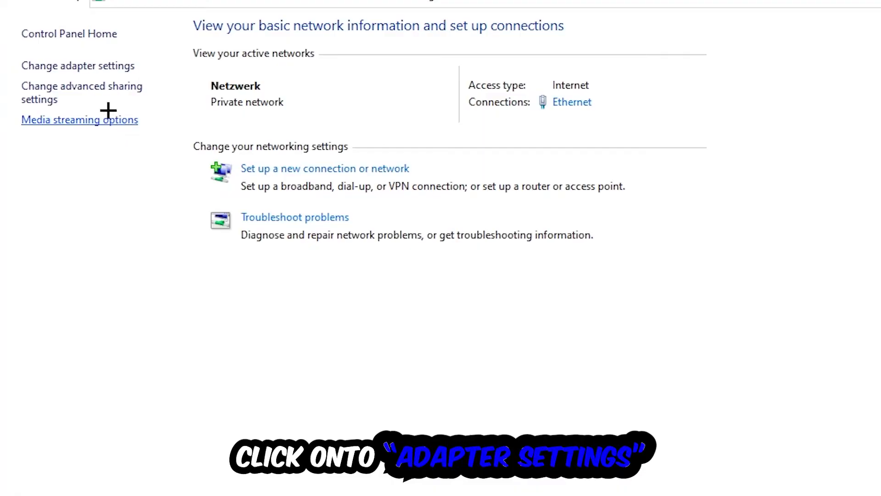
# Step: Open Change adapter settings to list the Ethernet and VMware adapters
pyautogui.click(72, 67)
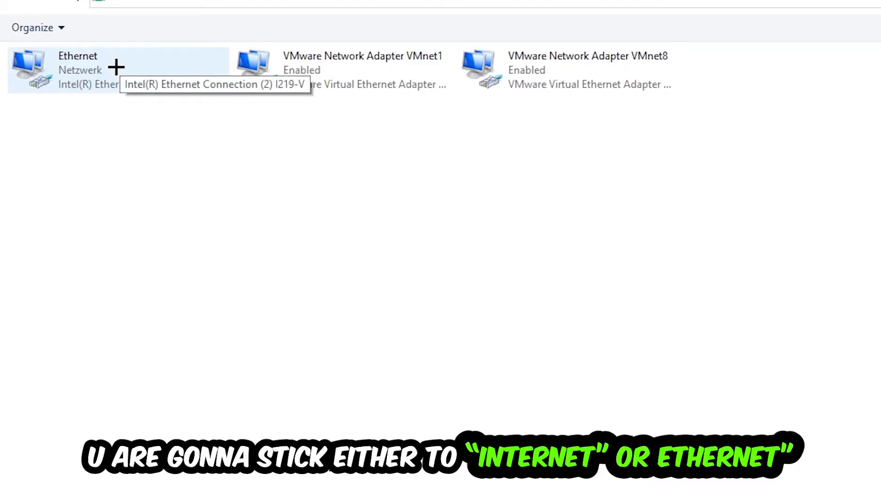
# Step: Disable the Ethernet adapter, then re-enable it from its context menu
pyautogui.rightClick(116, 67)
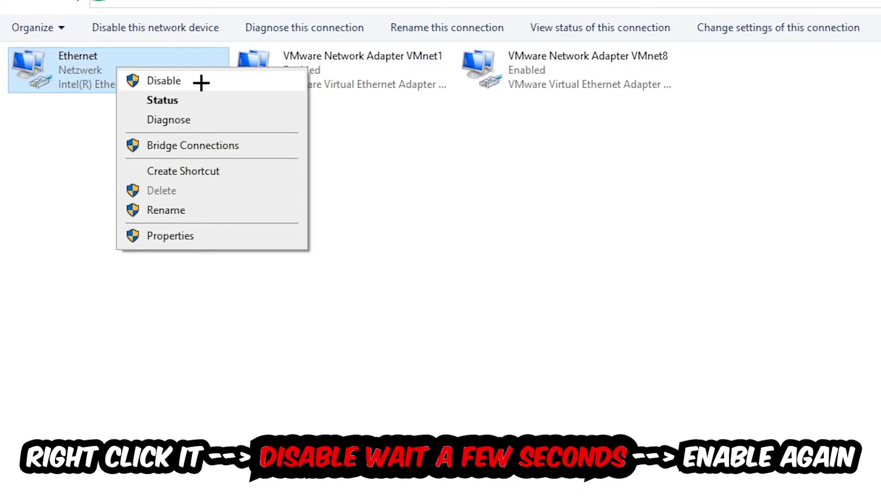
pyautogui.click(201, 82)
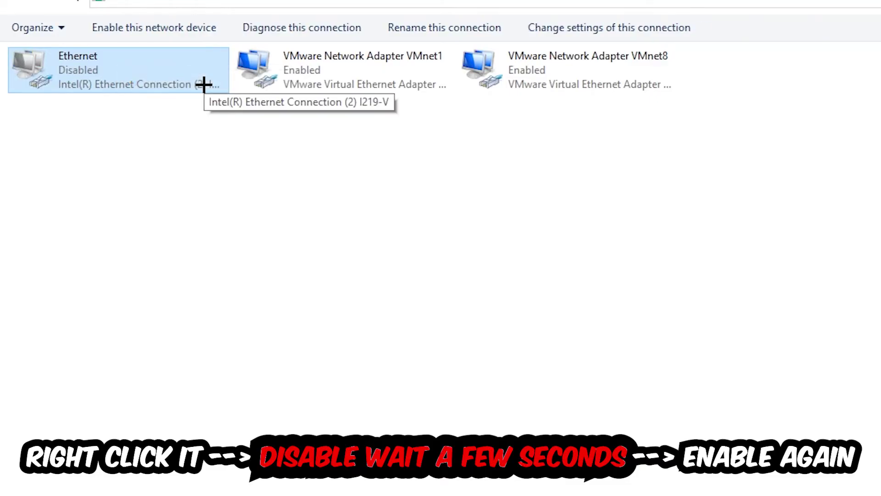
pyautogui.rightClick(123, 70)
pyautogui.click(158, 87)
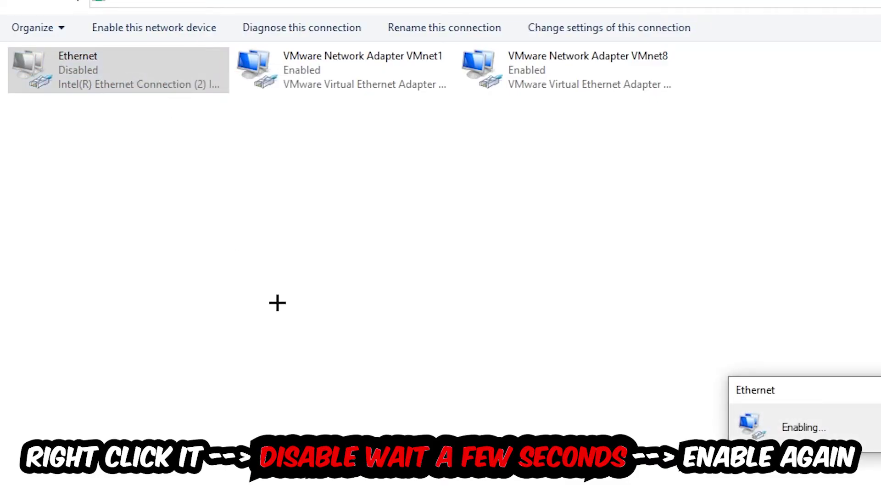